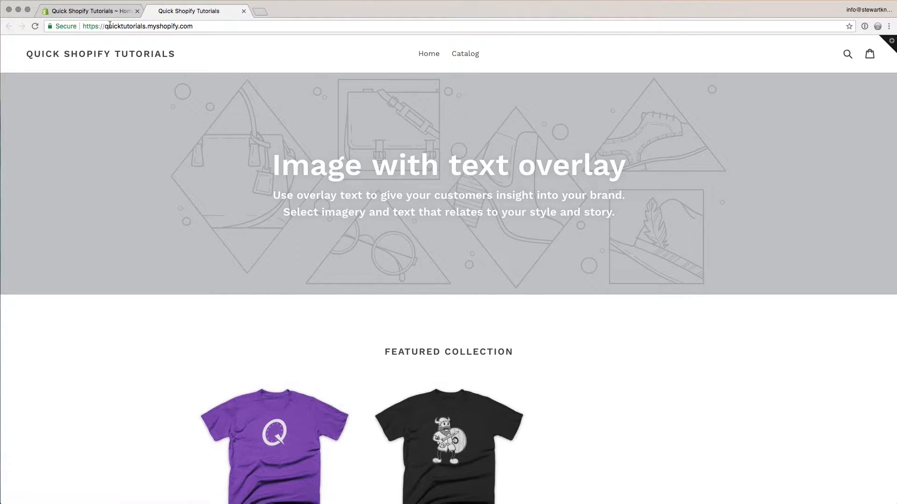
Step: Switch to the Shopify admin and open the online store's Navigation settings
left_click(94, 12)
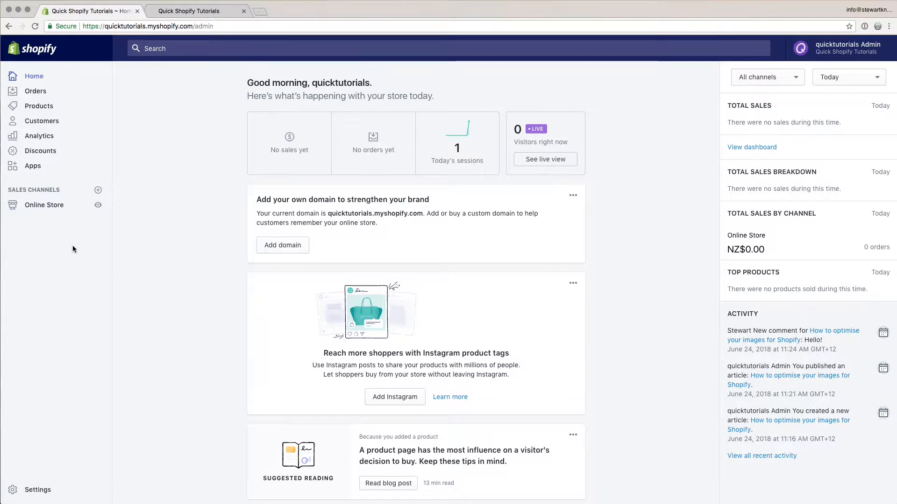
left_click(41, 207)
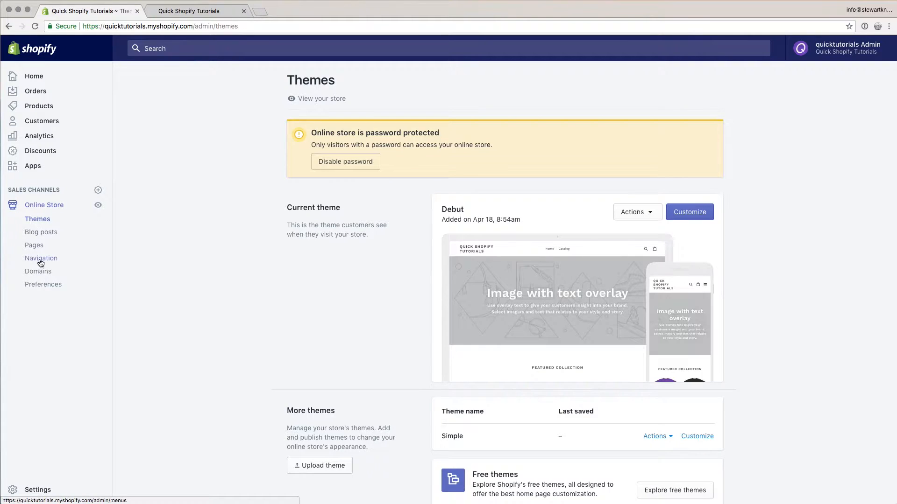
left_click(41, 258)
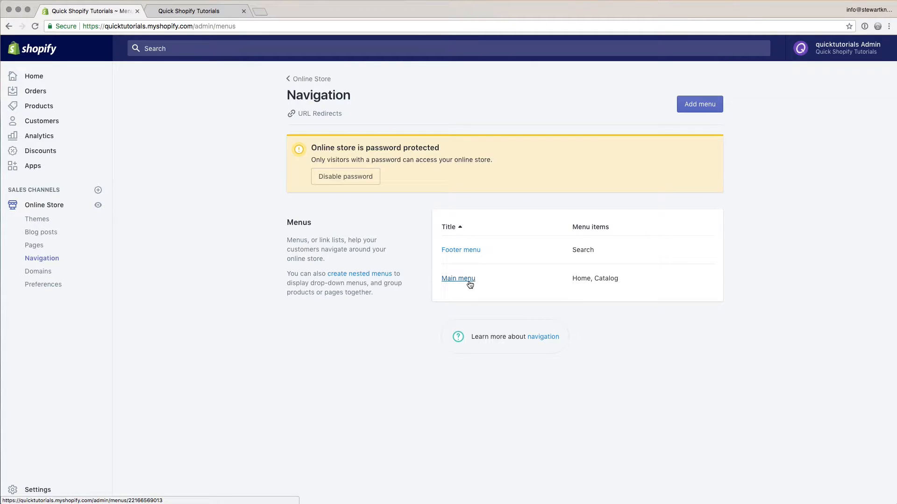
Step: Examine the header and footer menus on the live storefront, returning to the admin's menu list
left_click(186, 11)
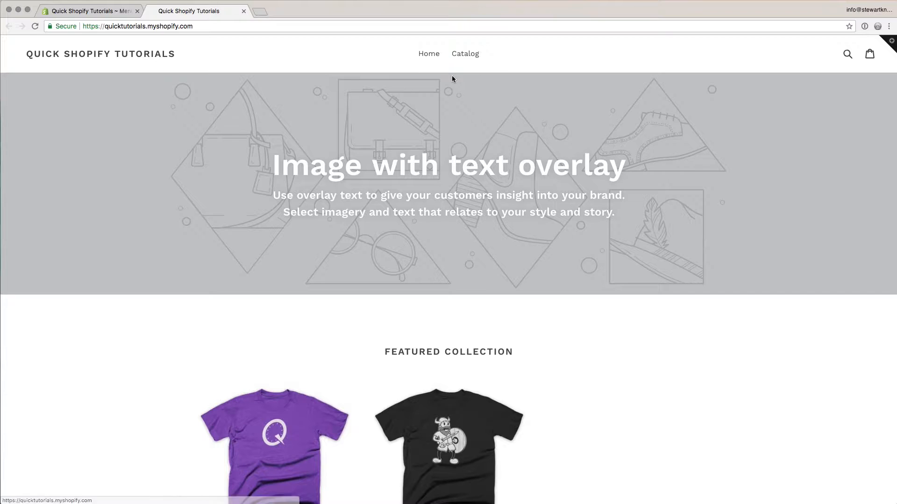
scroll(420, 83, "down", 15)
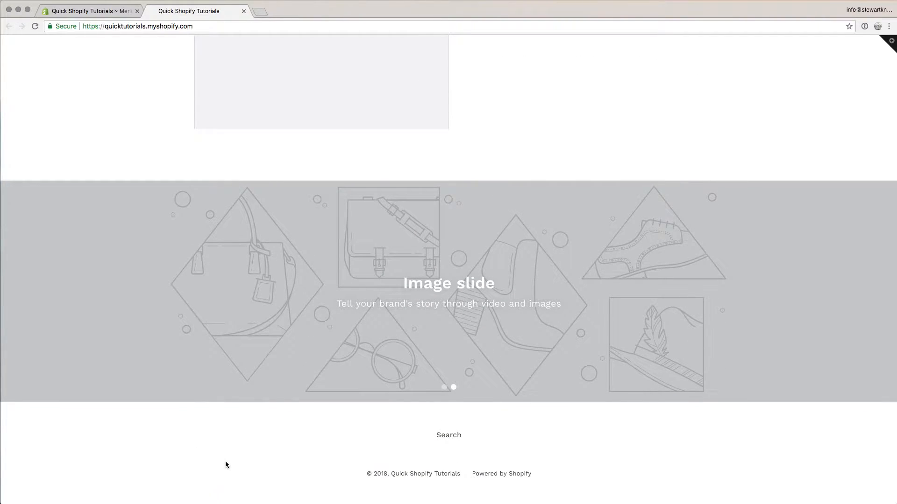
left_click(90, 13)
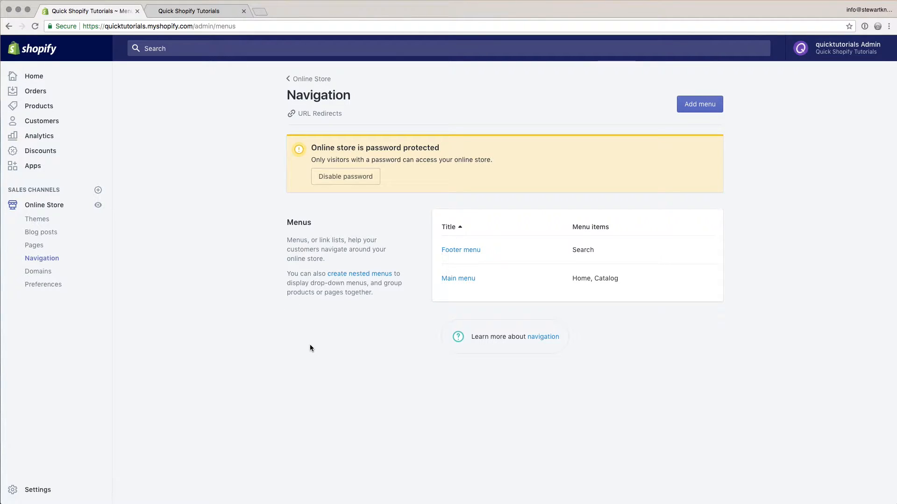
Step: Open the Main menu for editing and examine its title and handle
left_click(456, 280)
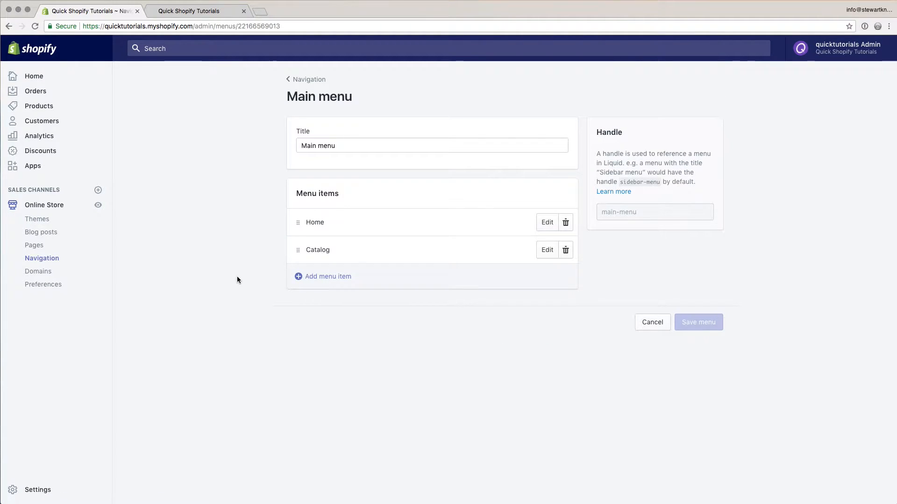
left_click_drag(363, 146, 266, 144)
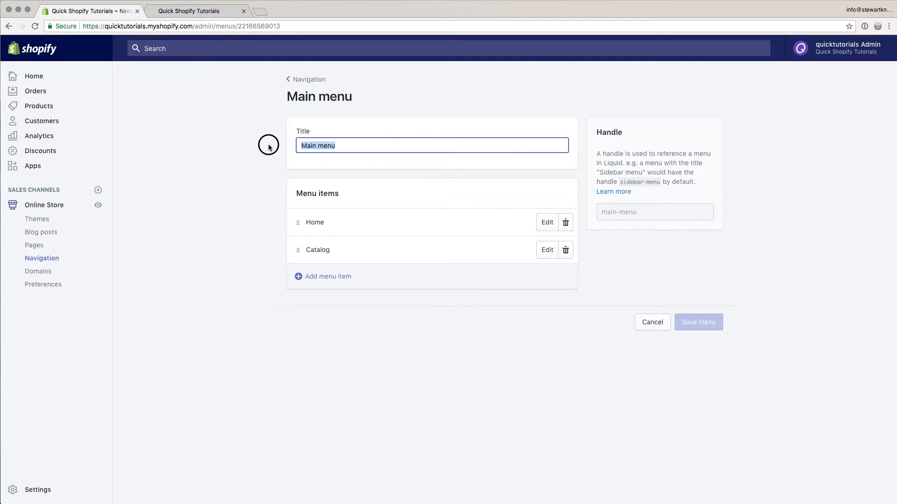
left_click(653, 212)
left_click_drag(641, 214, 600, 212)
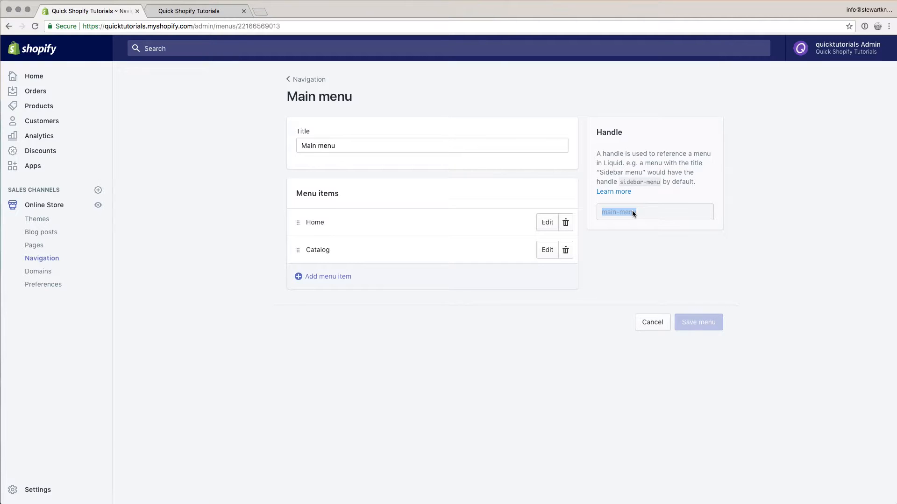
left_click_drag(638, 212, 600, 213)
left_click(657, 217)
Step: Examine the Home menu item's name and the link destinations it offers, and close it without applying changes
left_click(546, 225)
left_click(340, 273)
left_click_drag(340, 273, 314, 270)
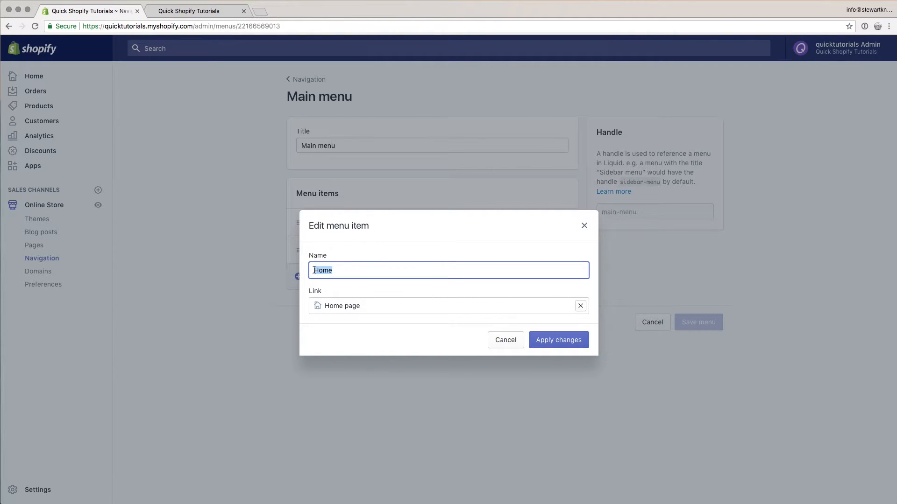
left_click(580, 306)
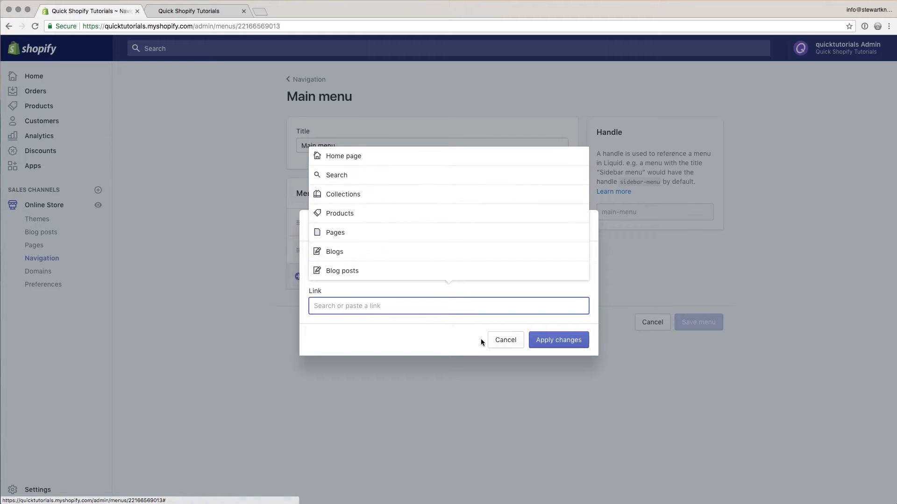
left_click(506, 345)
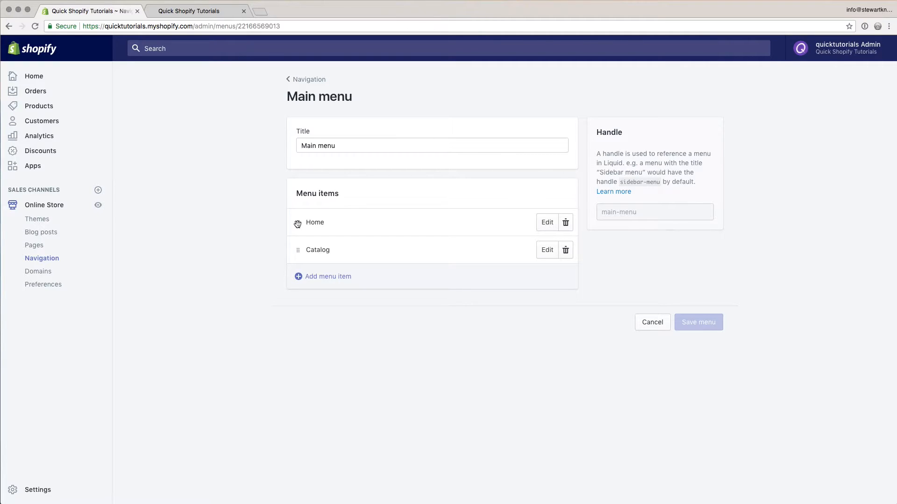
Step: Nest the Catalog item under Home in the Main menu and save the menu
mouse_move(297, 224)
left_mouse_down()
mouse_move(299, 248)
mouse_move(337, 240)
mouse_move(296, 226)
mouse_move(296, 212)
left_mouse_up()
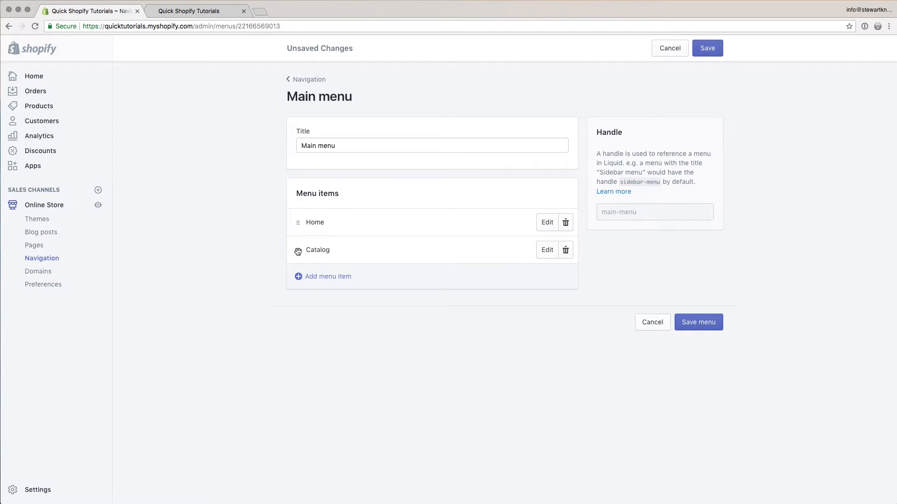
left_click_drag(298, 251, 298, 244)
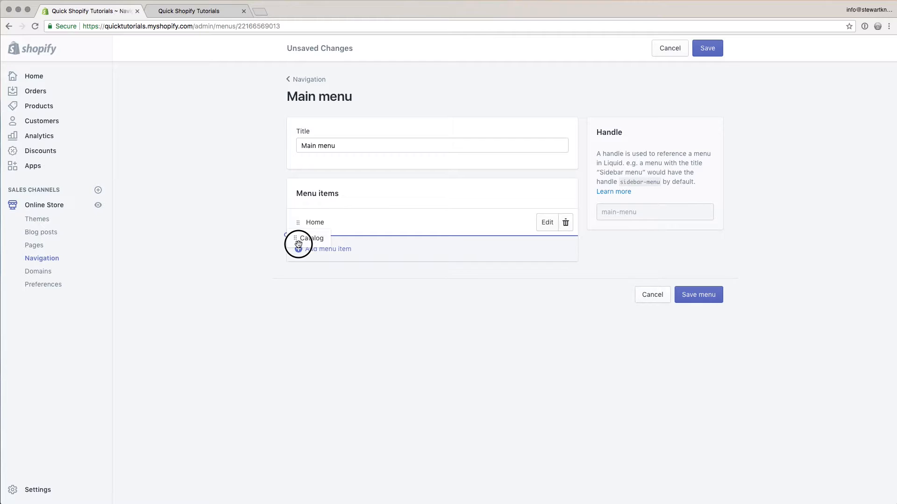
left_click_drag(298, 243, 320, 243)
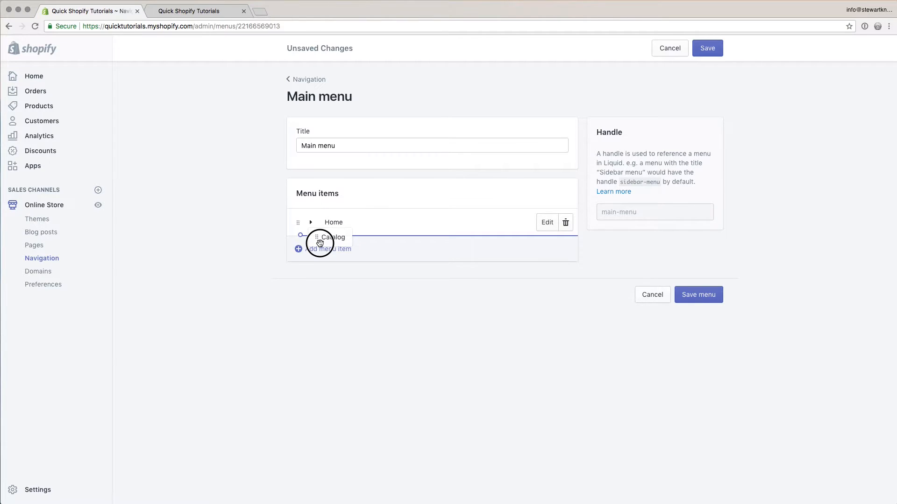
left_click_drag(320, 242, 320, 246)
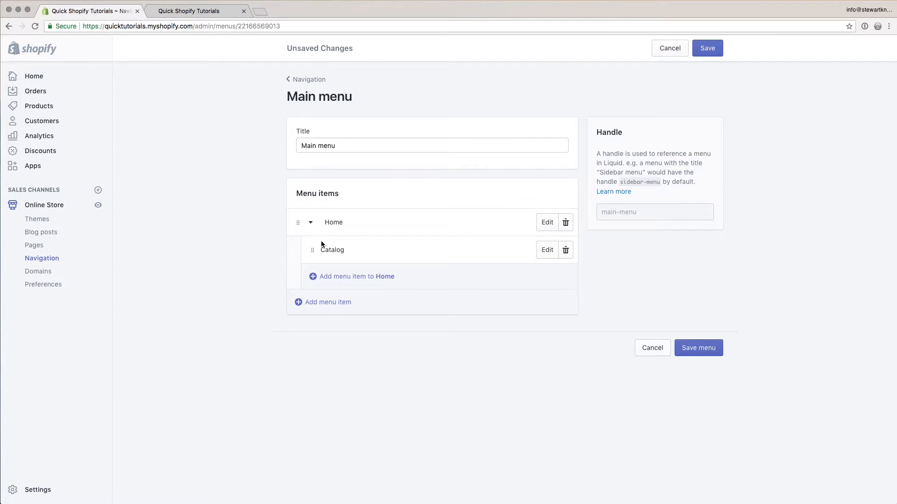
left_click(310, 224)
left_click(311, 224)
left_click(710, 351)
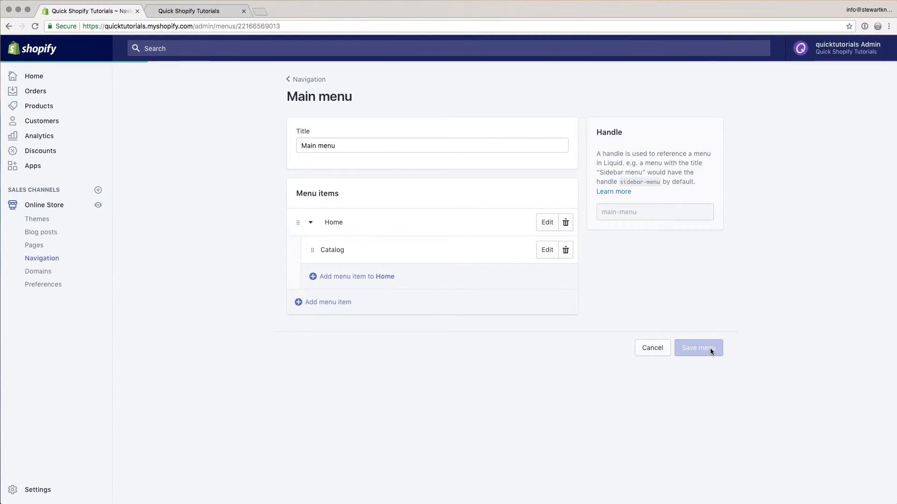
Step: Reload the storefront and check the drop-down under Home in the header menu
left_click(197, 12)
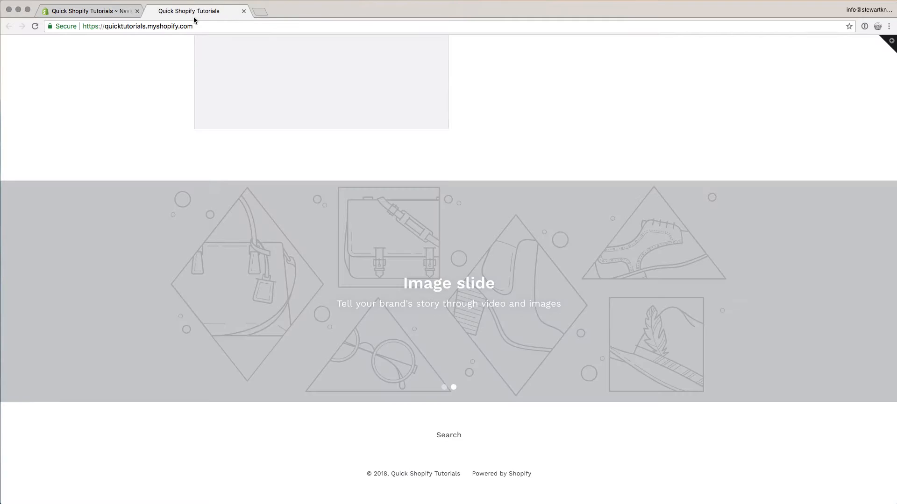
scroll(383, 118, "up", 20)
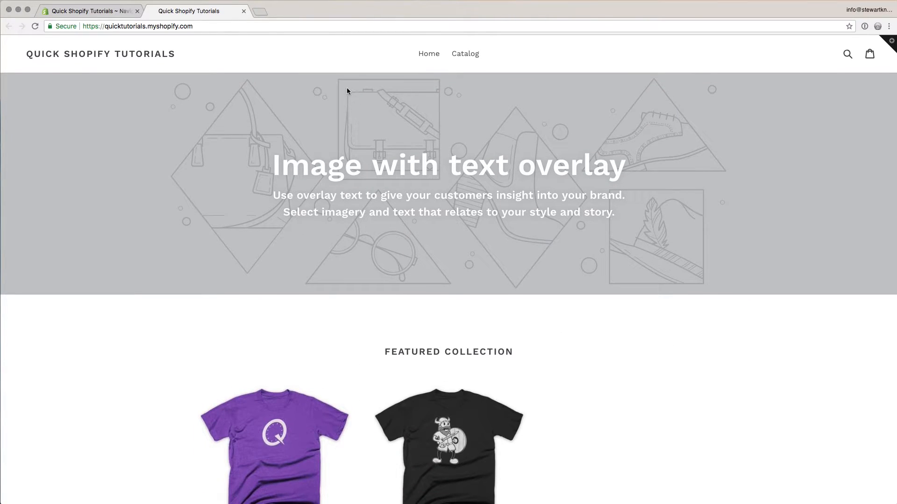
key("super+r")
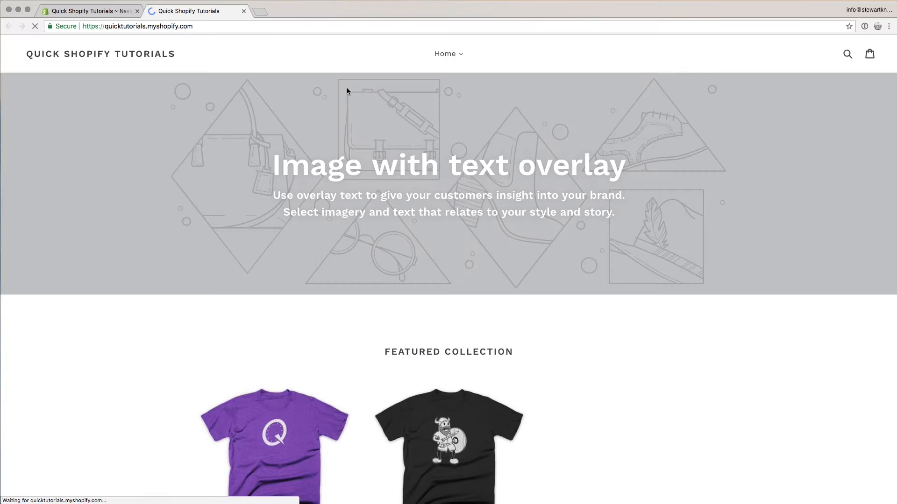
left_click(460, 57)
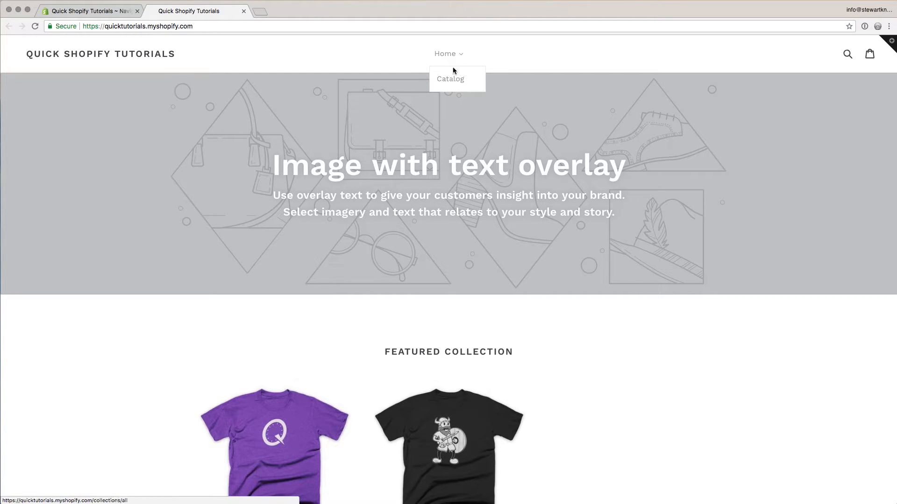
left_click(461, 55)
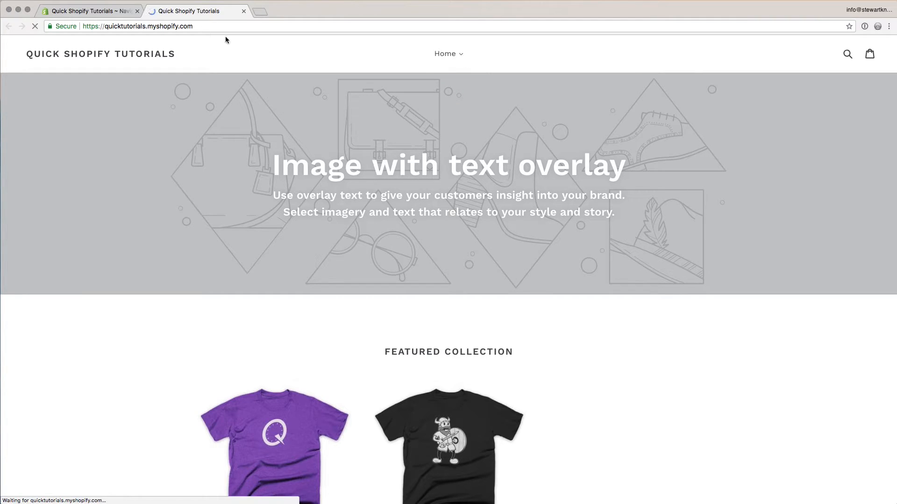
Step: Move the Catalog item back out of Home to the top level of the Main menu
left_click(91, 11)
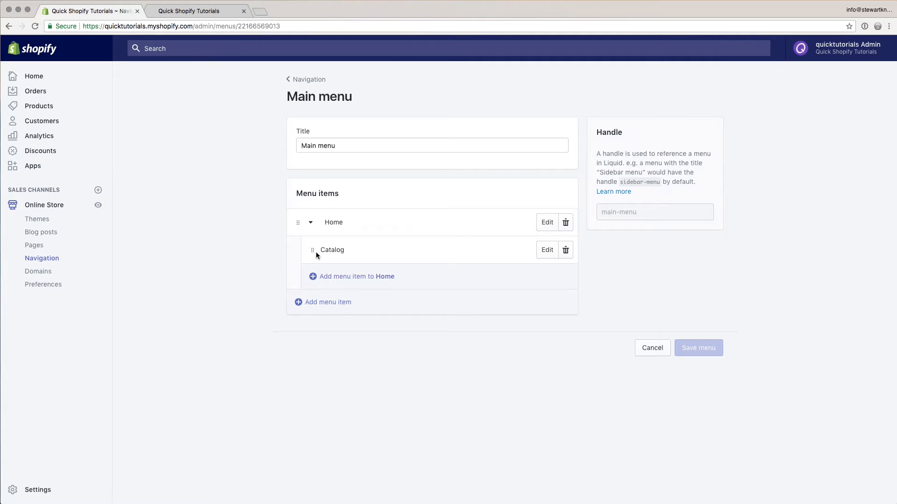
left_click_drag(313, 250, 288, 246)
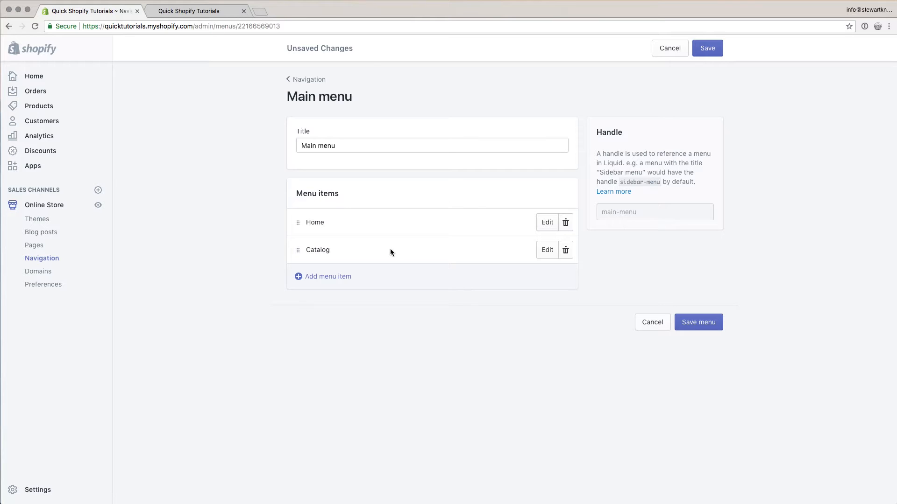
Step: Review which link types the Home menu item can point to and cancel the edit
left_click(545, 223)
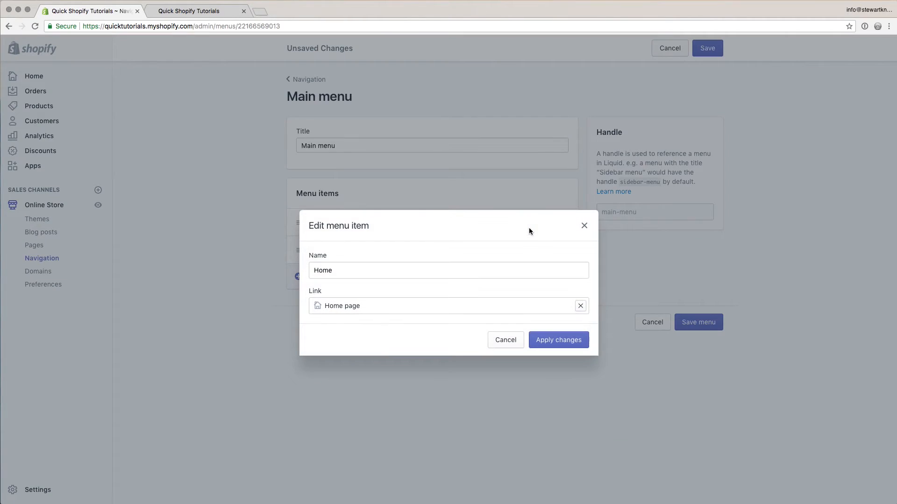
left_click(579, 305)
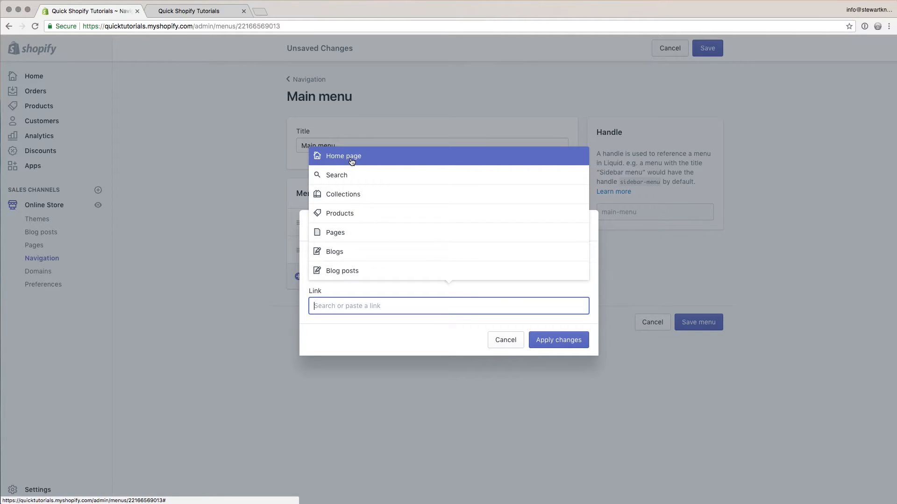
left_click(220, 266)
left_click(501, 340)
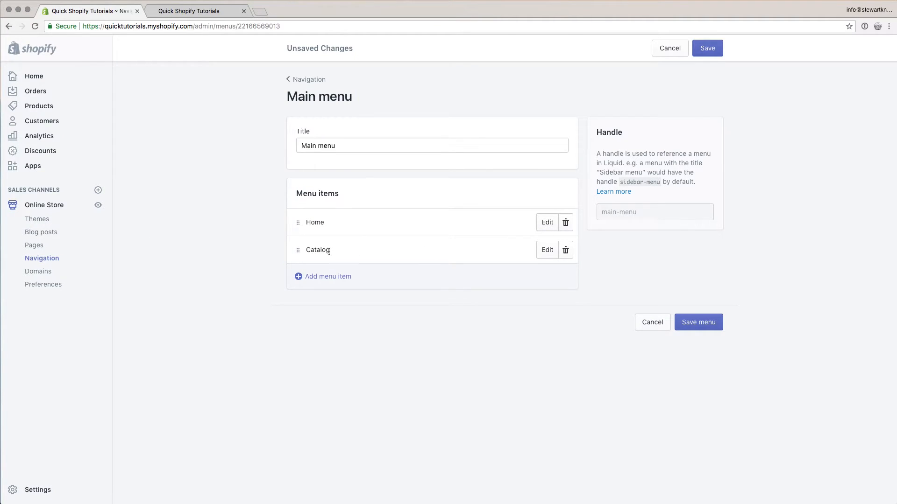
Step: Replace the Catalog menu item's link with the Tees collection
left_click(547, 250)
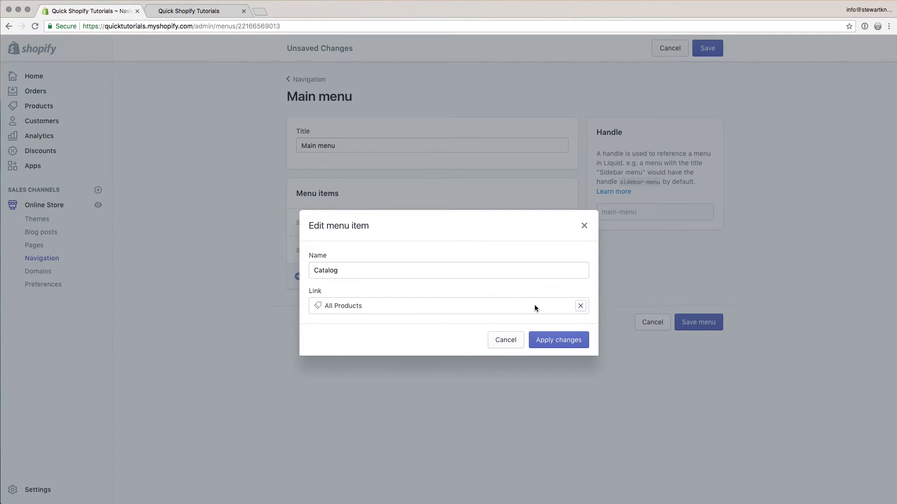
left_click(580, 306)
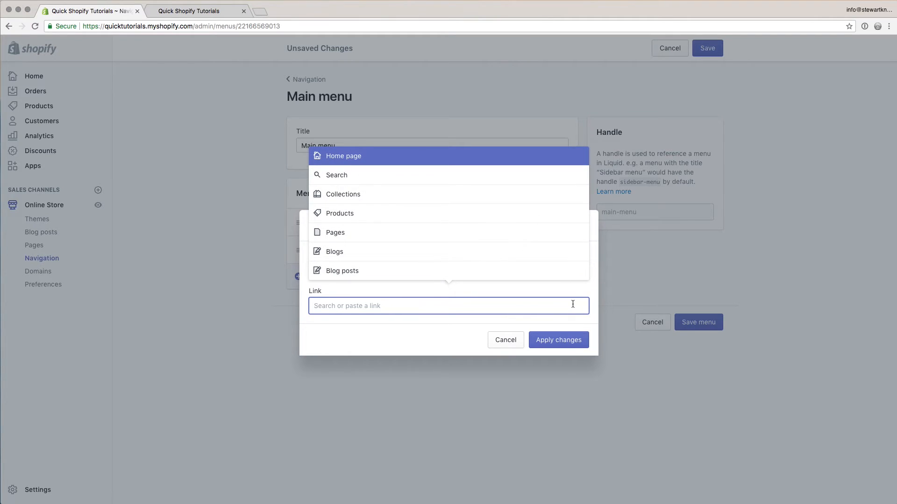
left_click(341, 193)
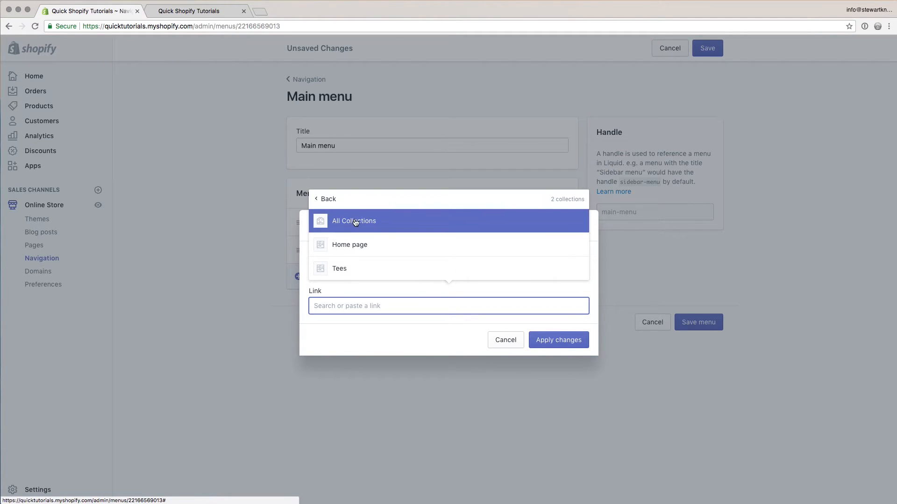
left_click(343, 270)
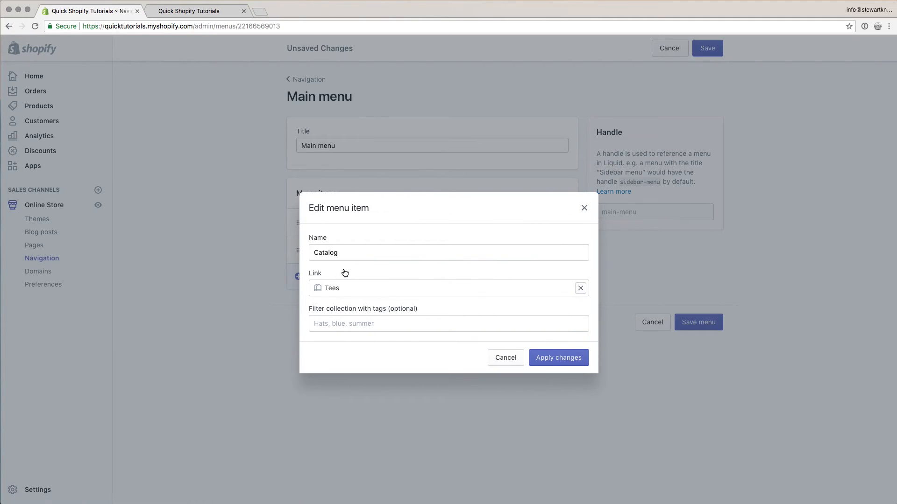
Step: Rename the Catalog menu item as Tees, leave the tag filter empty and apply the changes
left_click_drag(342, 250, 306, 247)
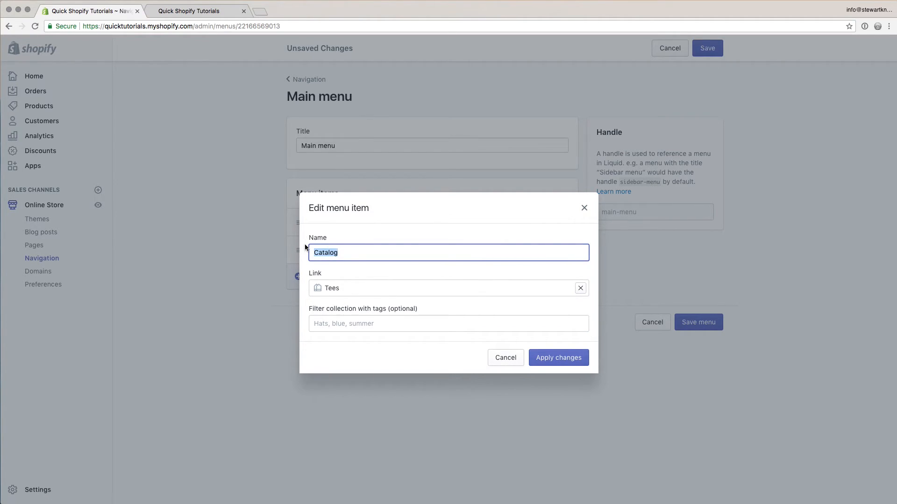
type("Tees")
left_click(439, 229)
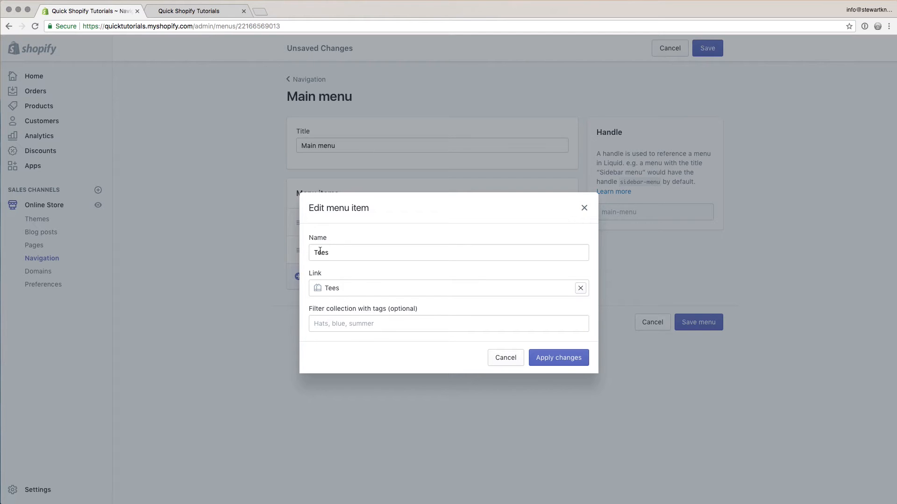
left_click(393, 324)
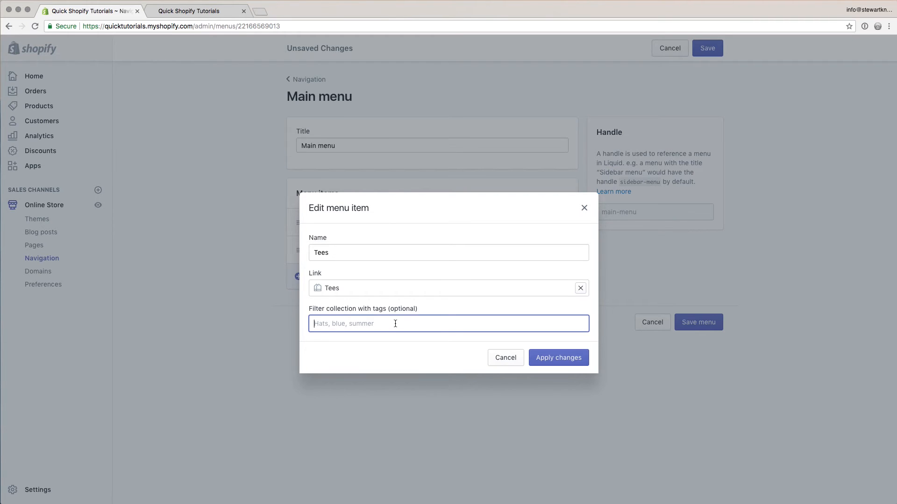
left_click(554, 360)
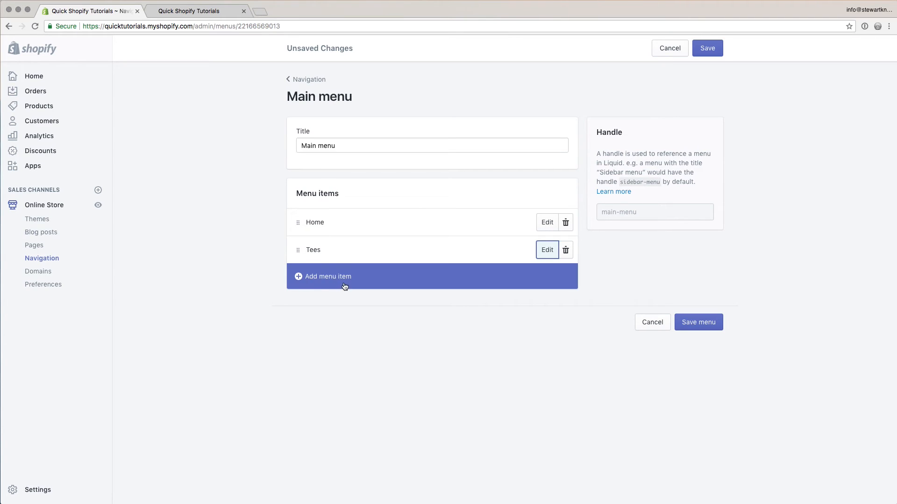
Step: Add a menu item linked to the About Quick Shopify Tutorials page, keeping the page title as its name, and save the menu
left_click(329, 276)
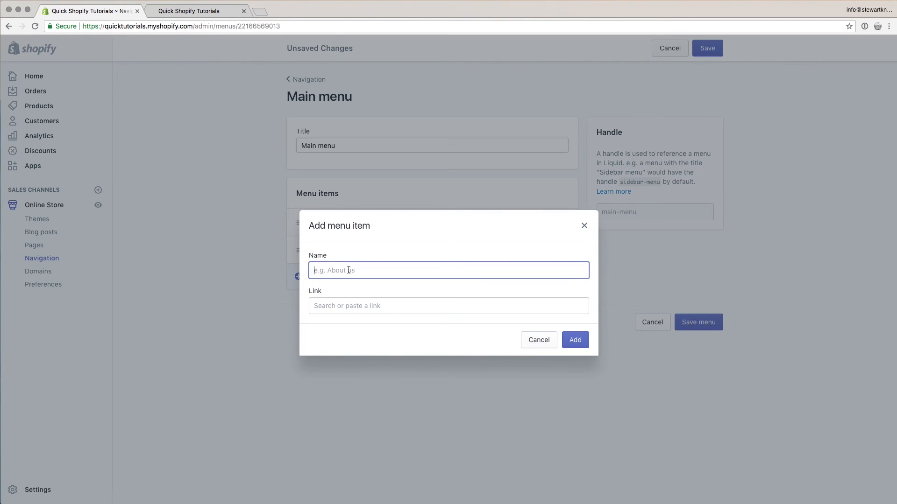
left_click(411, 309)
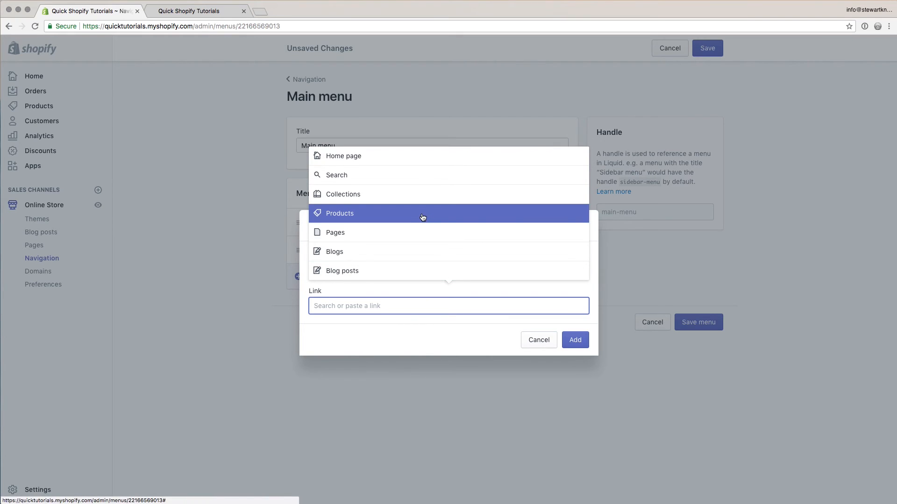
left_click(424, 240)
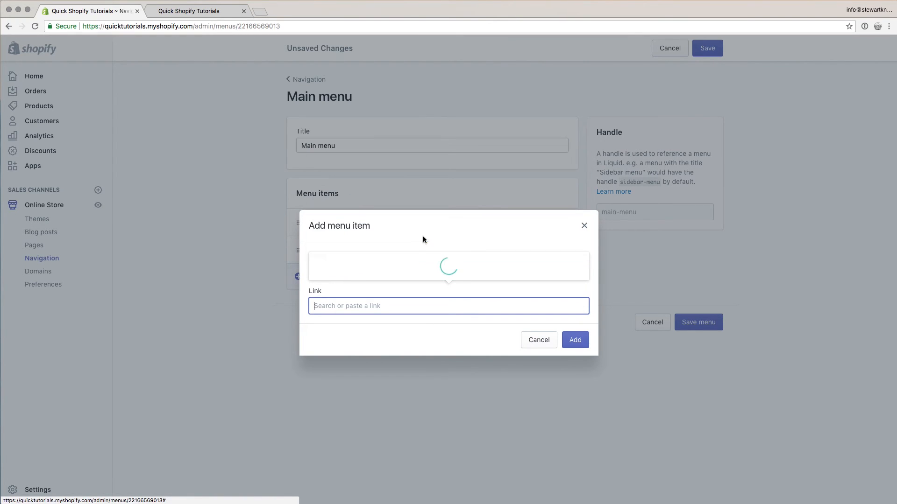
left_click(412, 270)
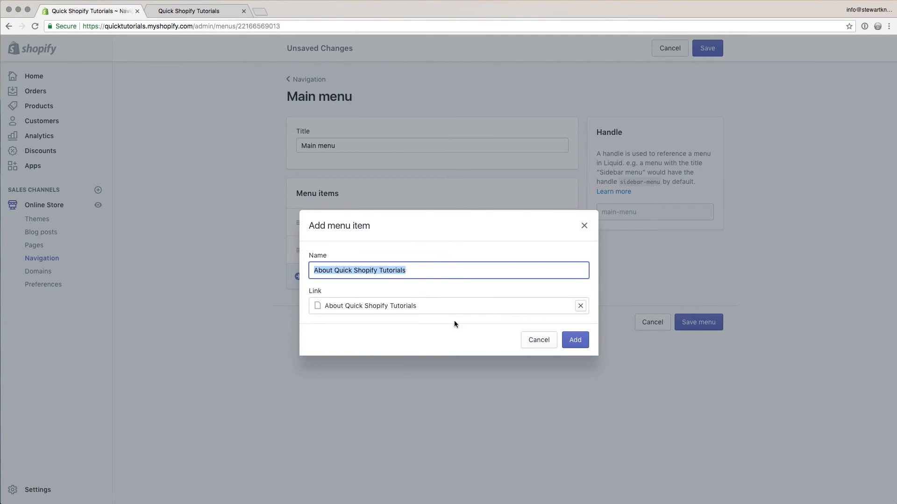
left_click(578, 339)
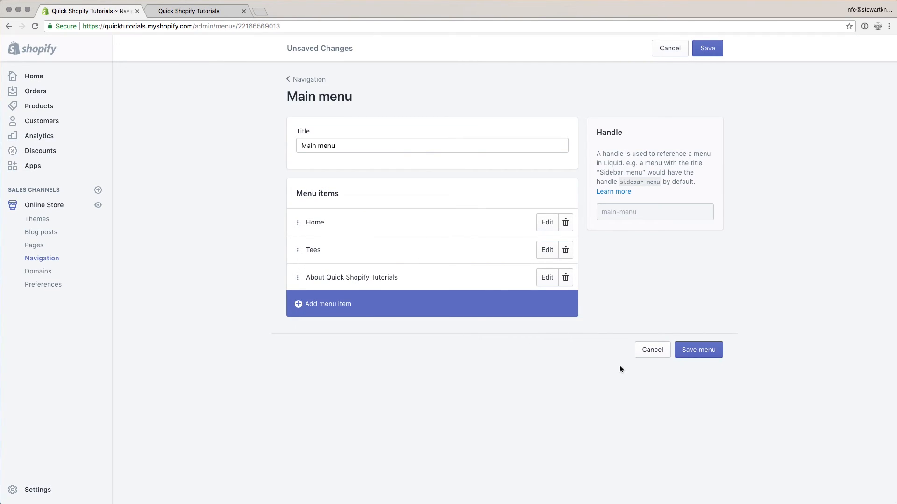
left_click(705, 353)
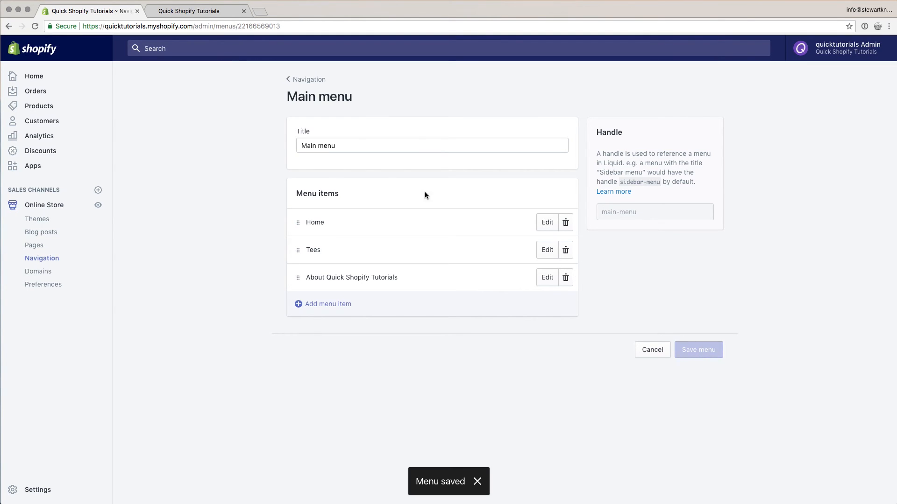
Step: Reload the live storefront and check the Tees, About Quick Shopify Tutorials and Home links in its header navigation
left_click(183, 11)
key("super+r")
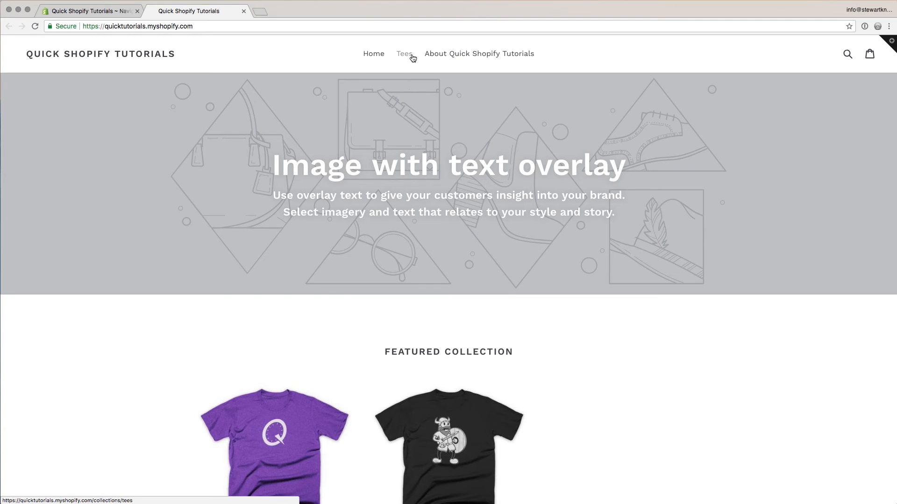
left_click(413, 55)
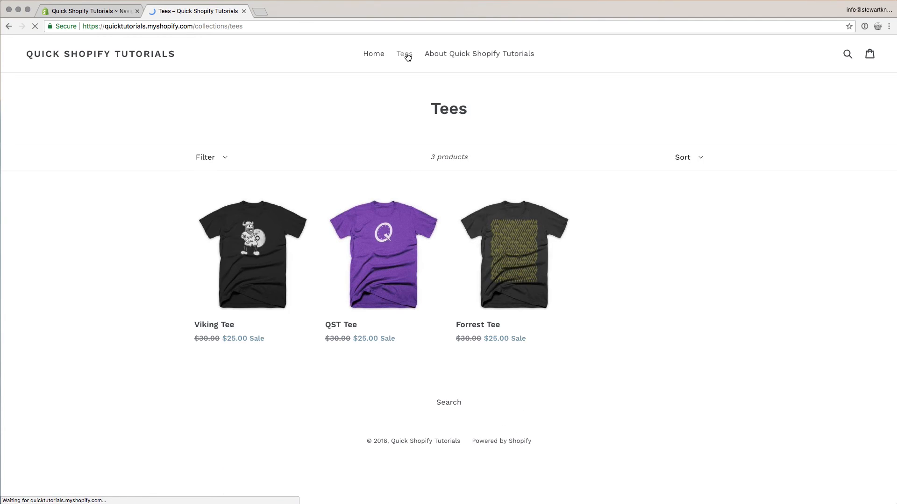
left_click(466, 56)
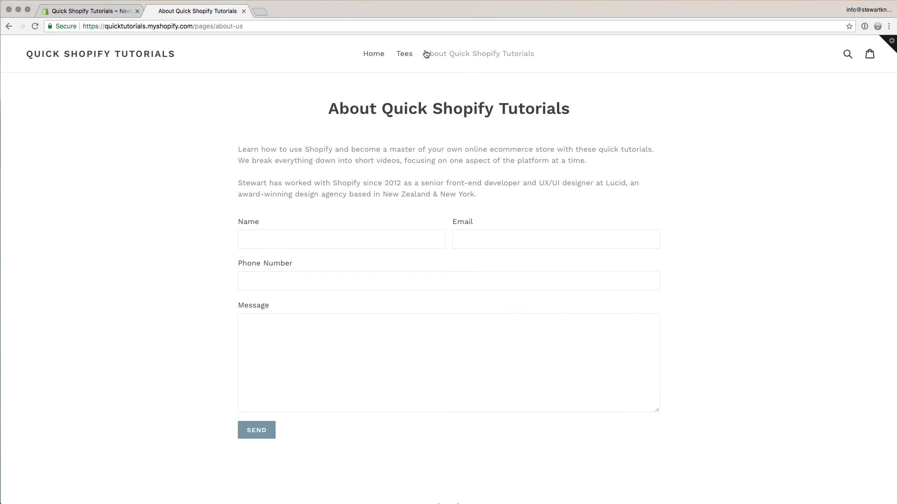
left_click(376, 54)
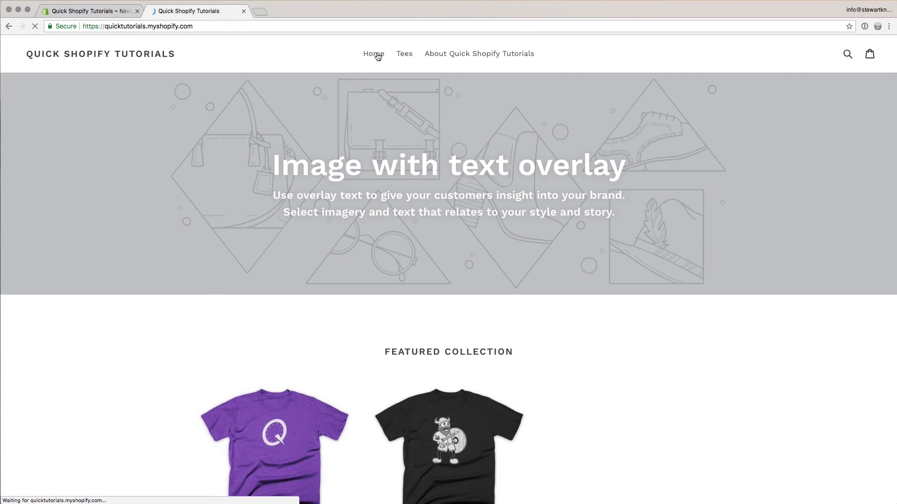